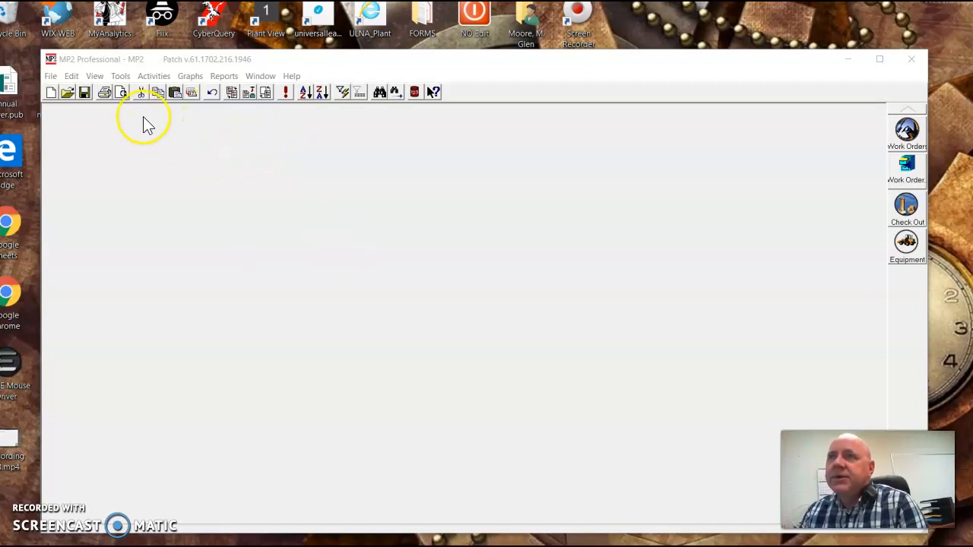
Open the Export Tables utility
left_click(121, 77)
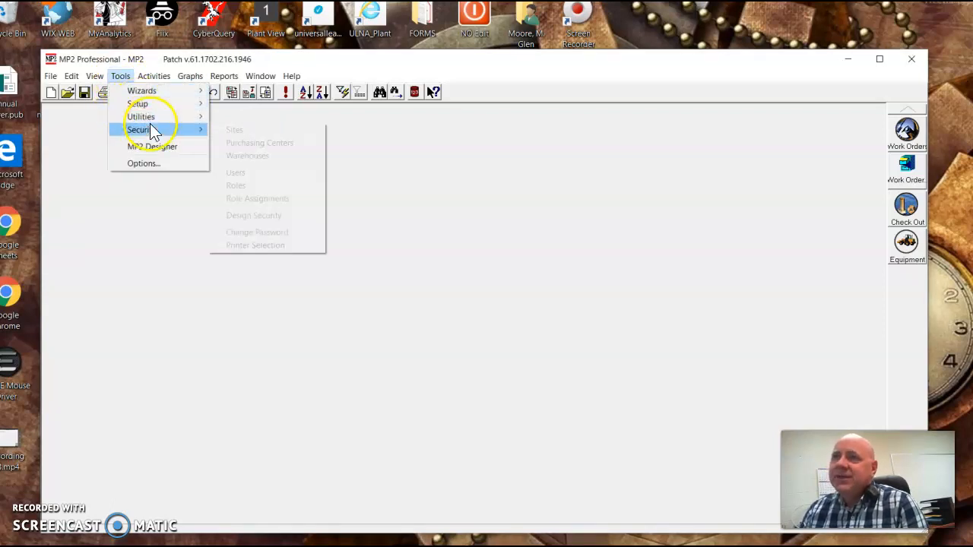
mouse_move(155, 118)
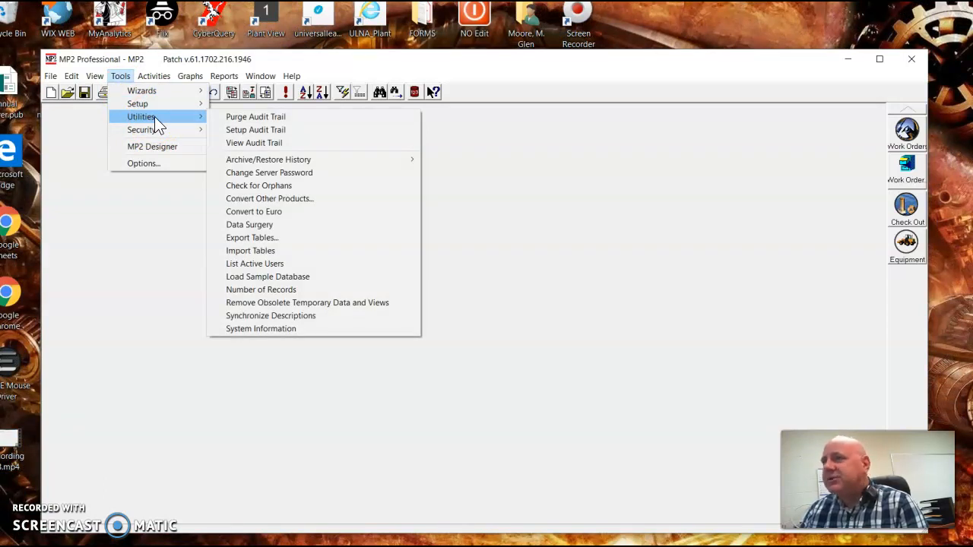
left_click(251, 239)
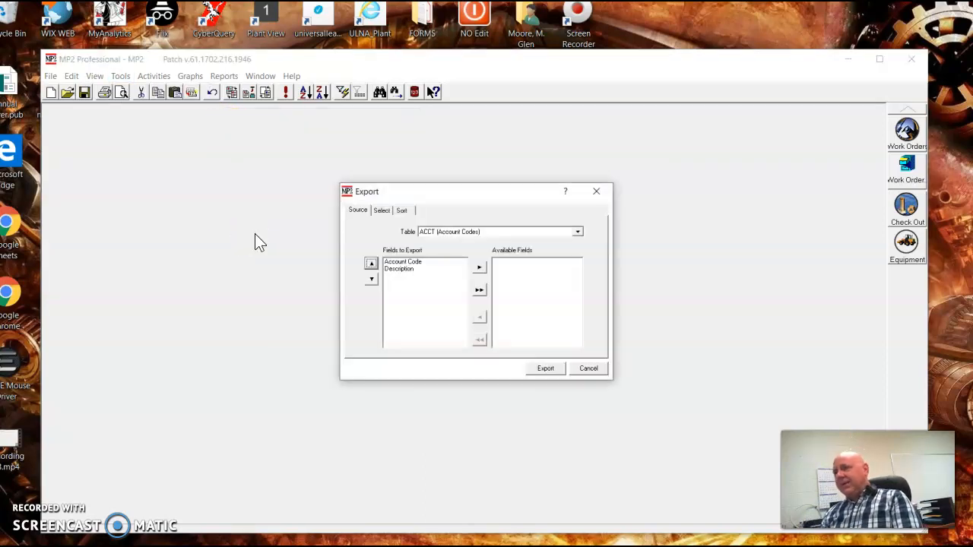
left_click(262, 234)
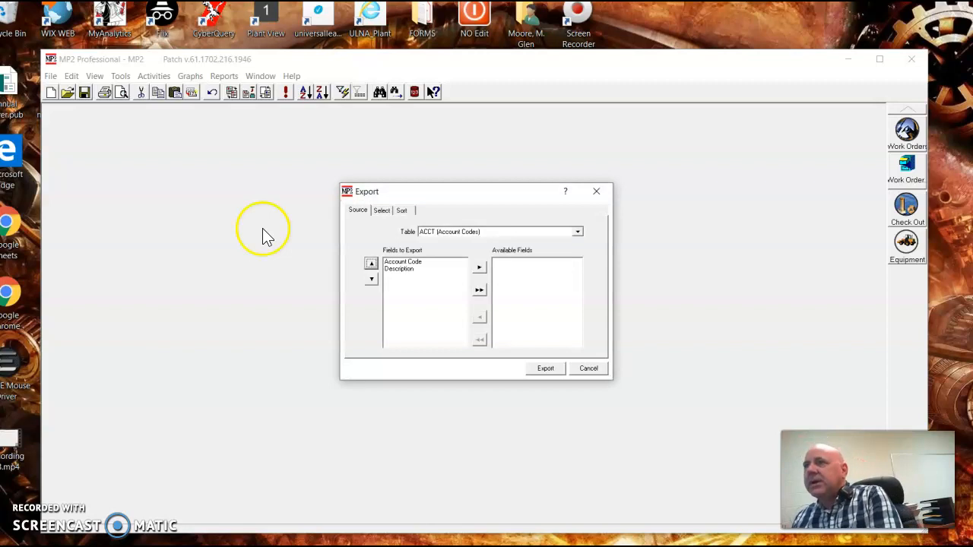
Choose EQUIP (Equipment) as the source table for the export
left_click(456, 232)
left_click_drag(578, 256, 580, 259)
scroll(536, 265, "up", 1)
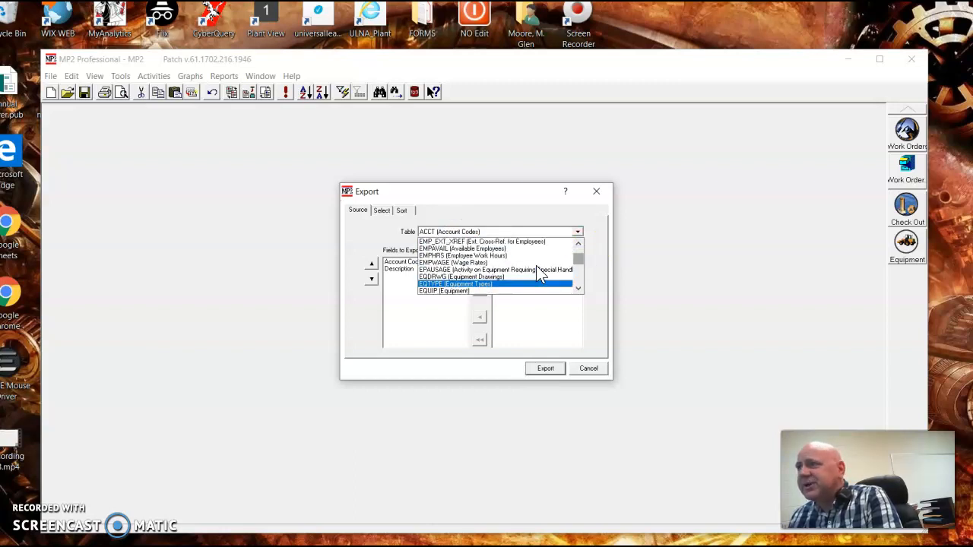
left_click(468, 292)
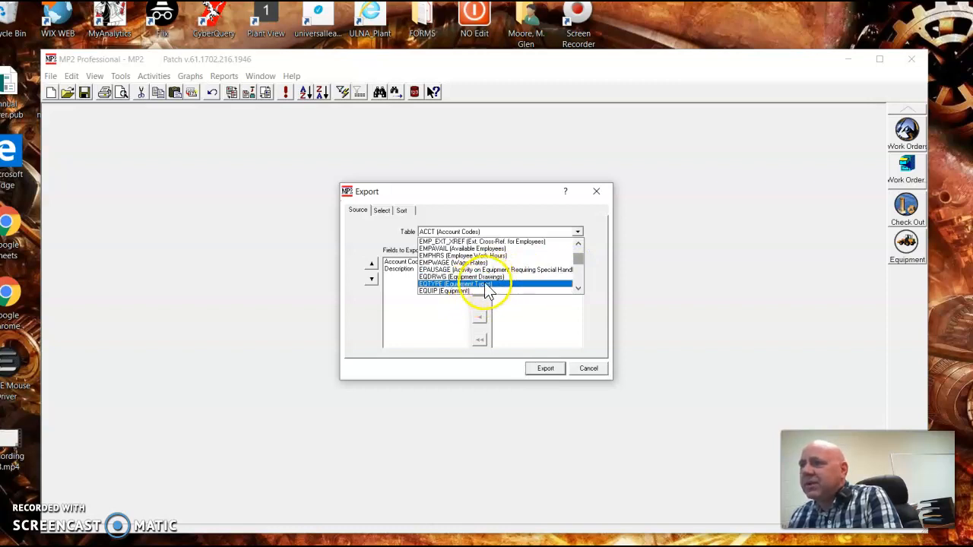
left_click(472, 290)
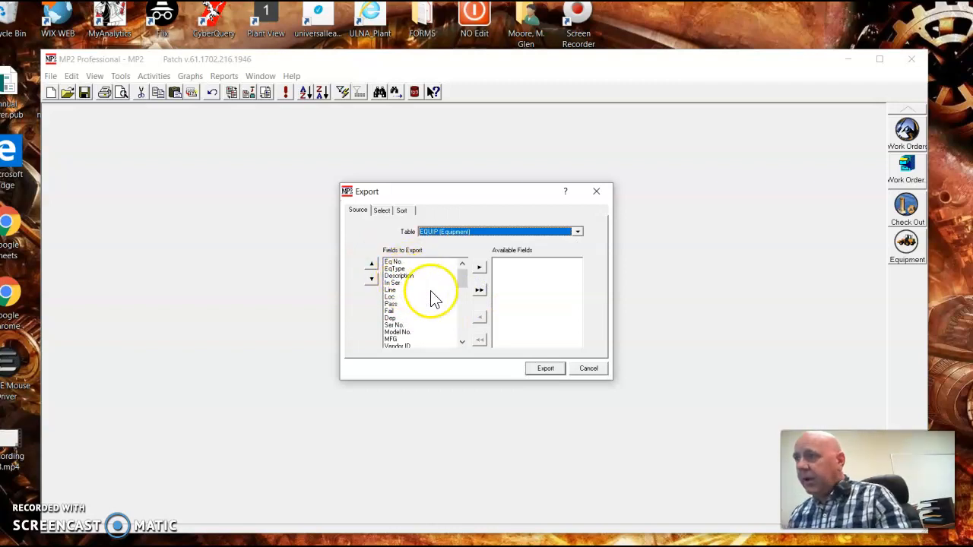
Clear the list of fields to export and add only Eq No., EqType, Description, Line and Loc
left_click(480, 291)
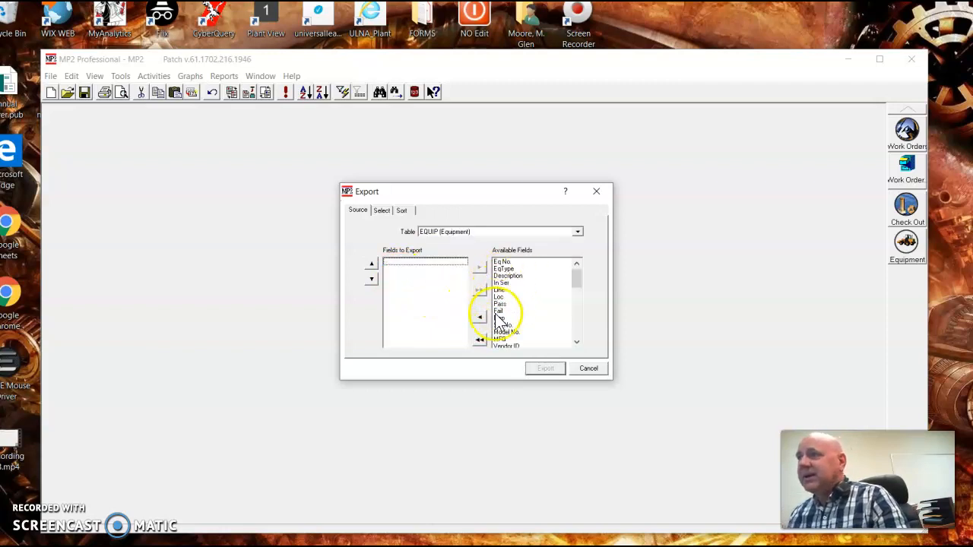
left_click(504, 263)
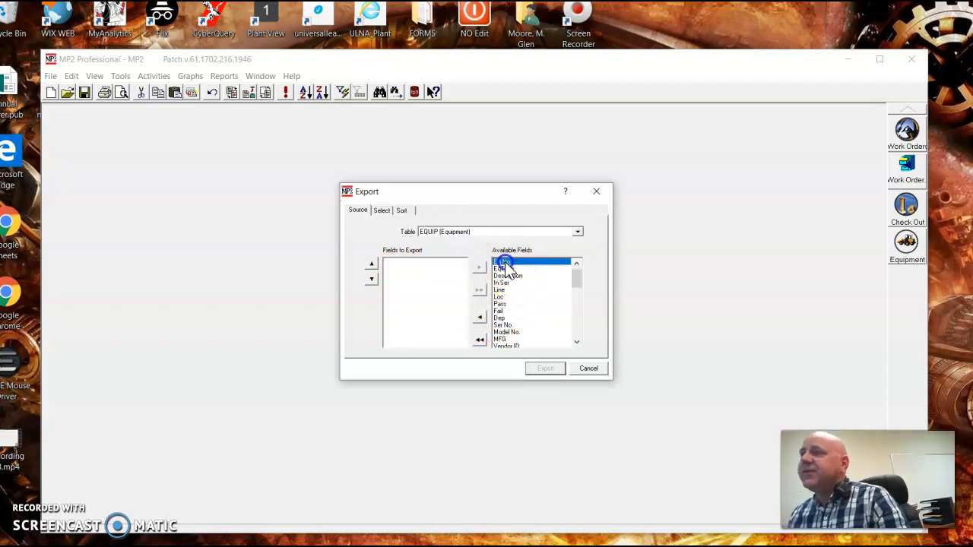
left_click(479, 316)
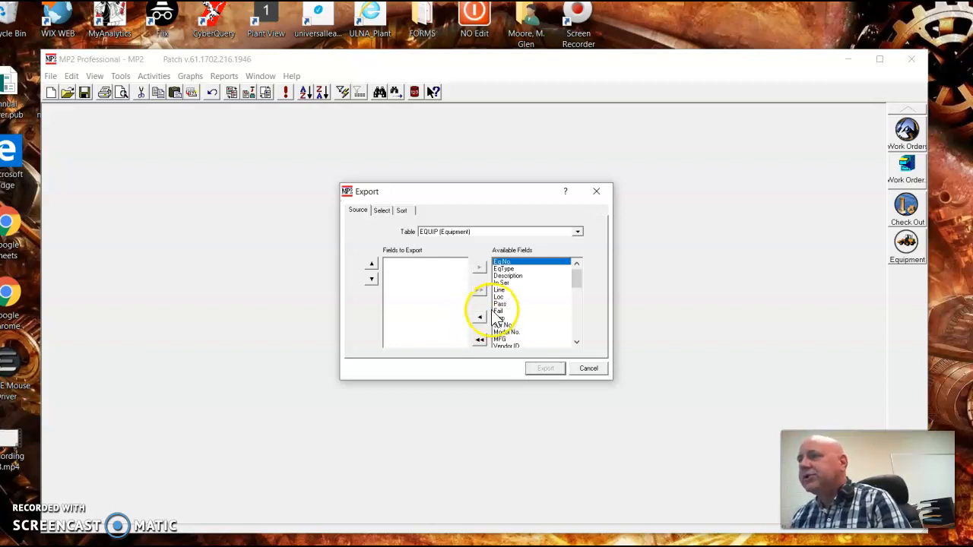
left_click(478, 319)
left_click(478, 319)
left_click(508, 261)
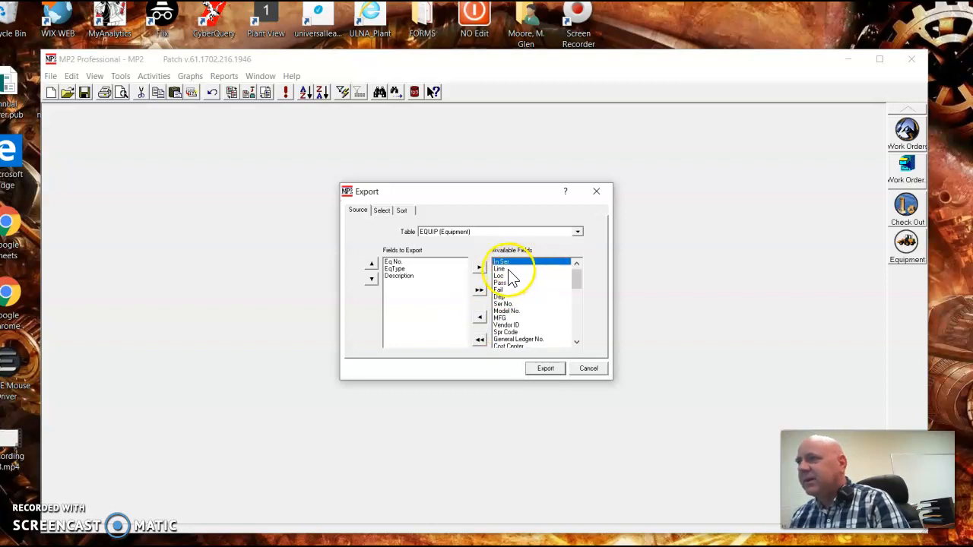
left_click(505, 270)
left_click(482, 315)
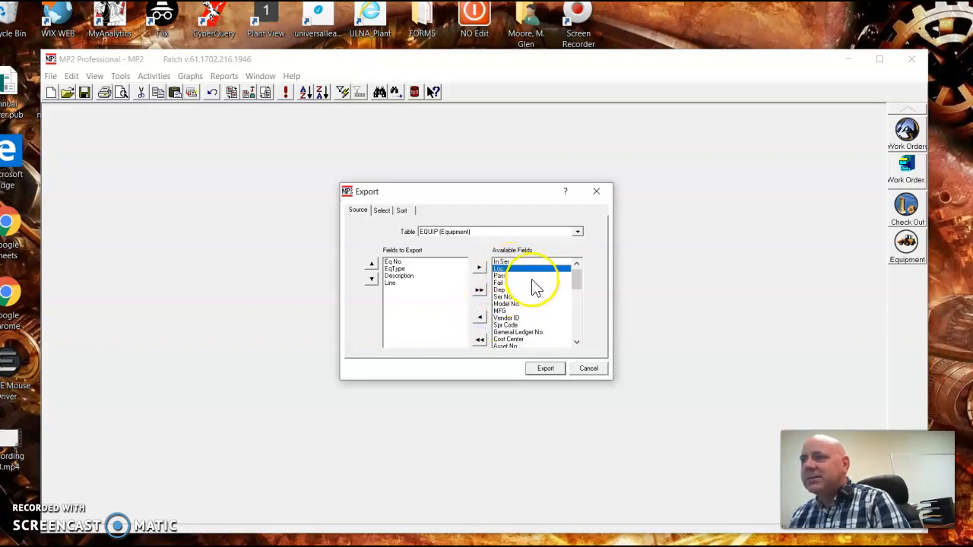
left_click(484, 314)
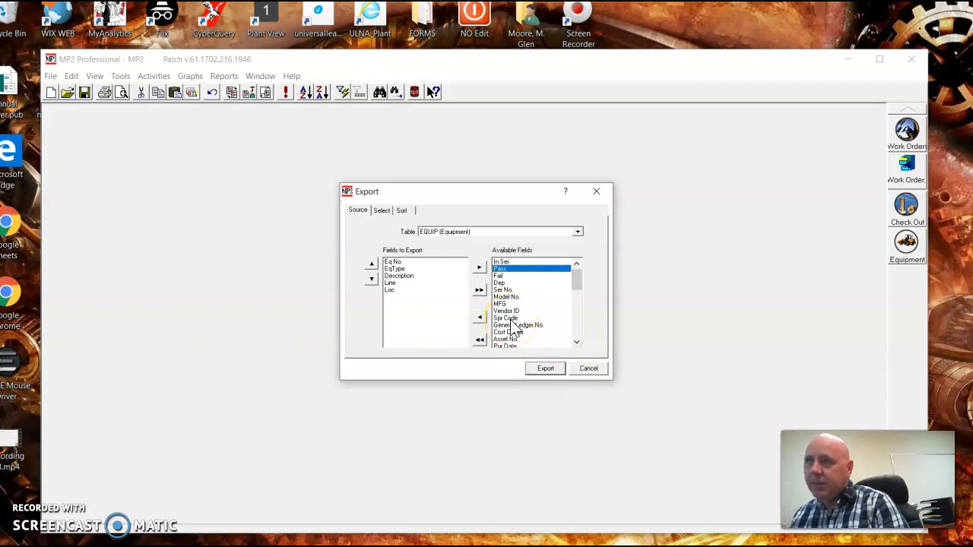
Add the HP and FLA fields to the fields to export
left_click(577, 342)
left_click_drag(578, 348, 578, 348)
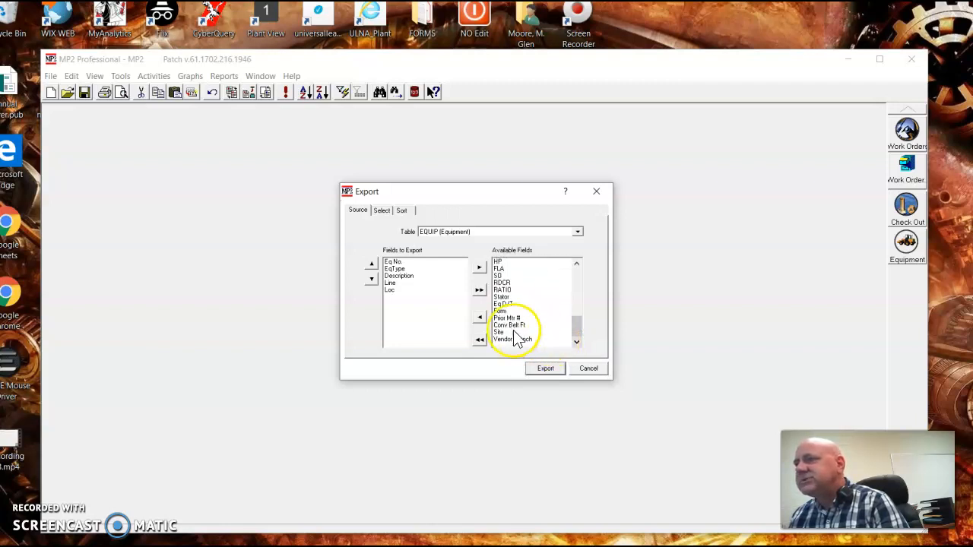
left_click(500, 263)
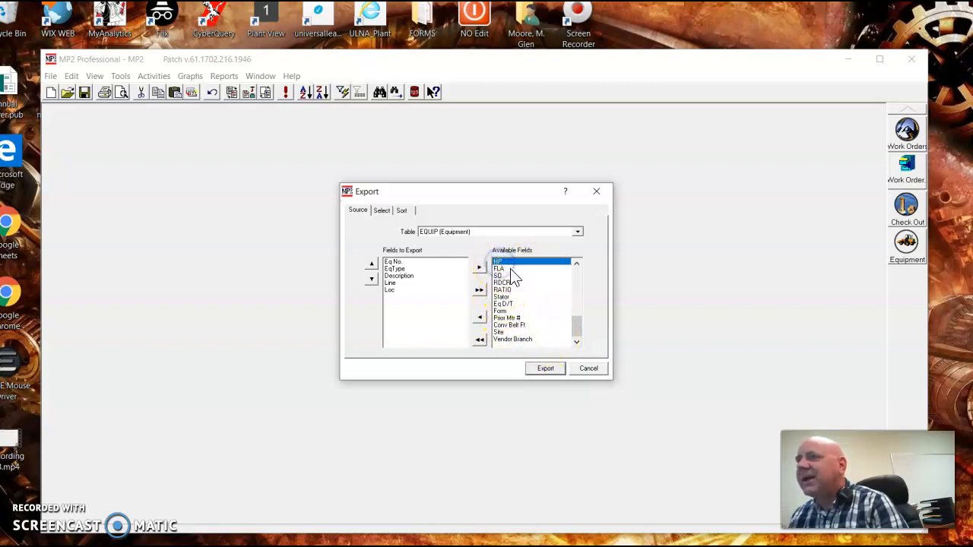
left_click(480, 316)
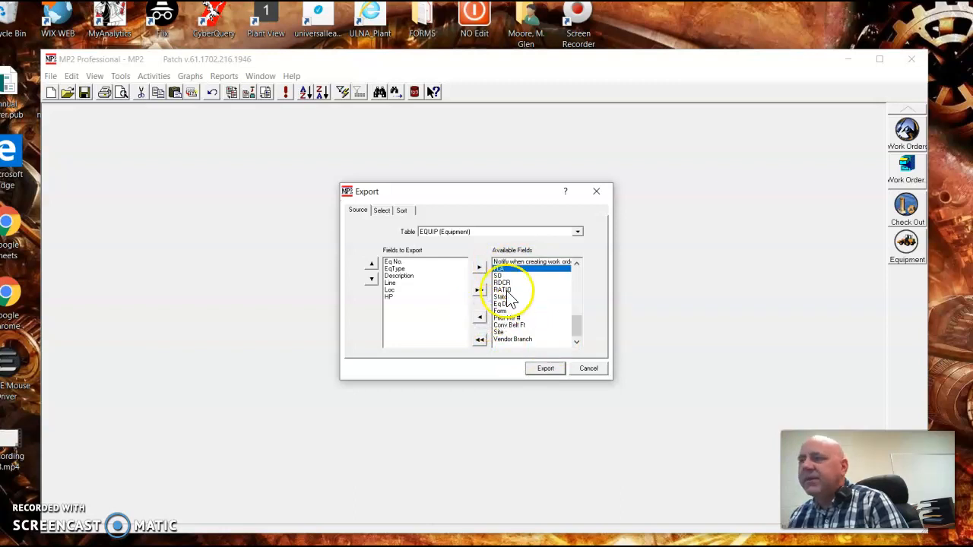
left_click(480, 317)
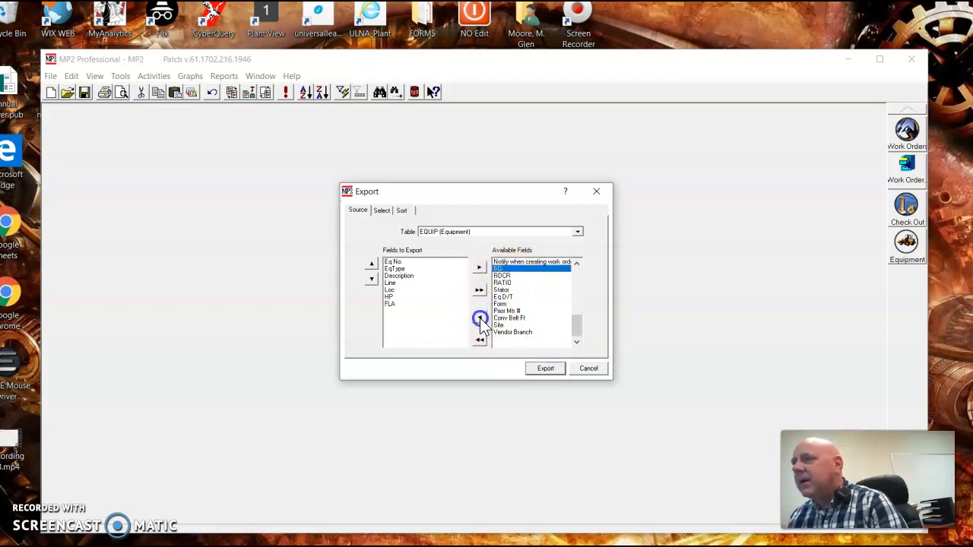
left_click_drag(579, 332, 573, 273)
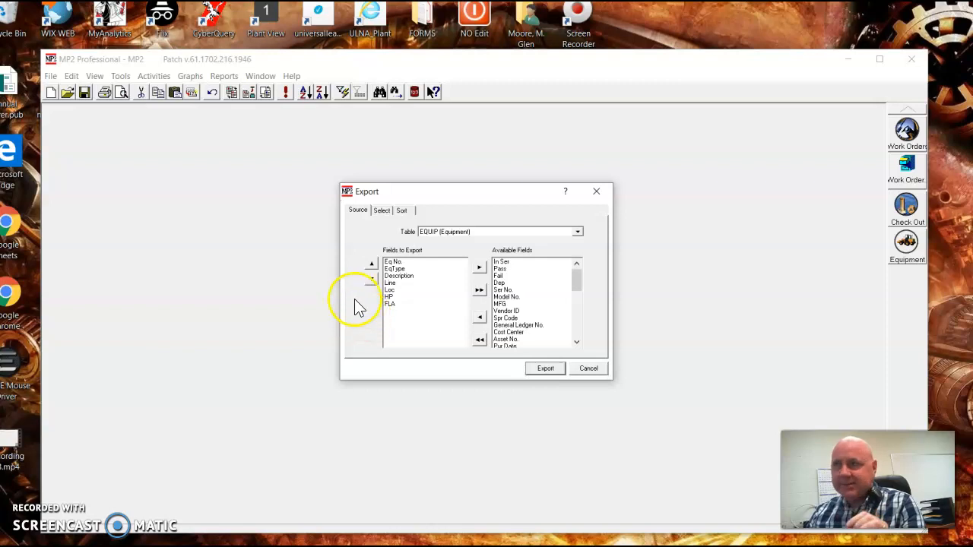
Define an export selection condition so that Eq No. contains 53-
left_click(381, 211)
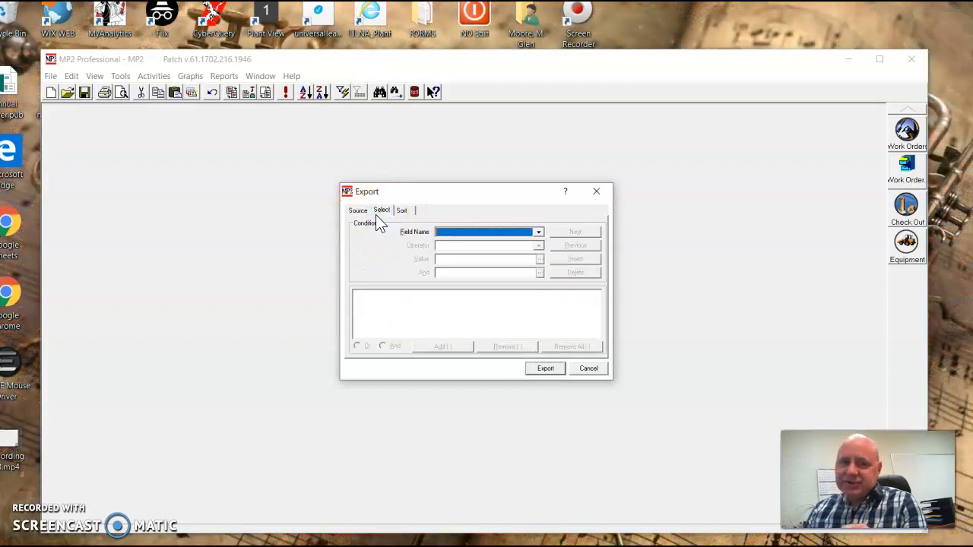
left_click(450, 235)
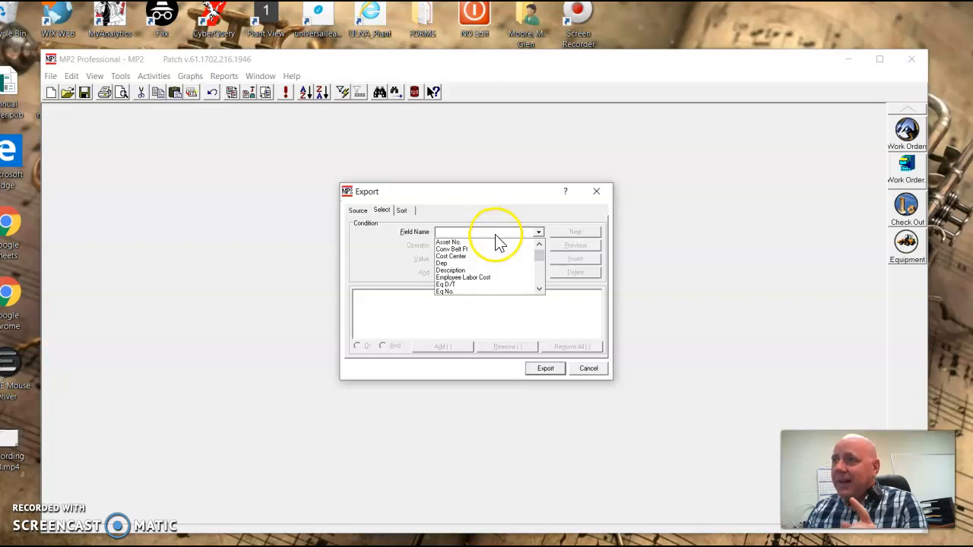
left_click(484, 292)
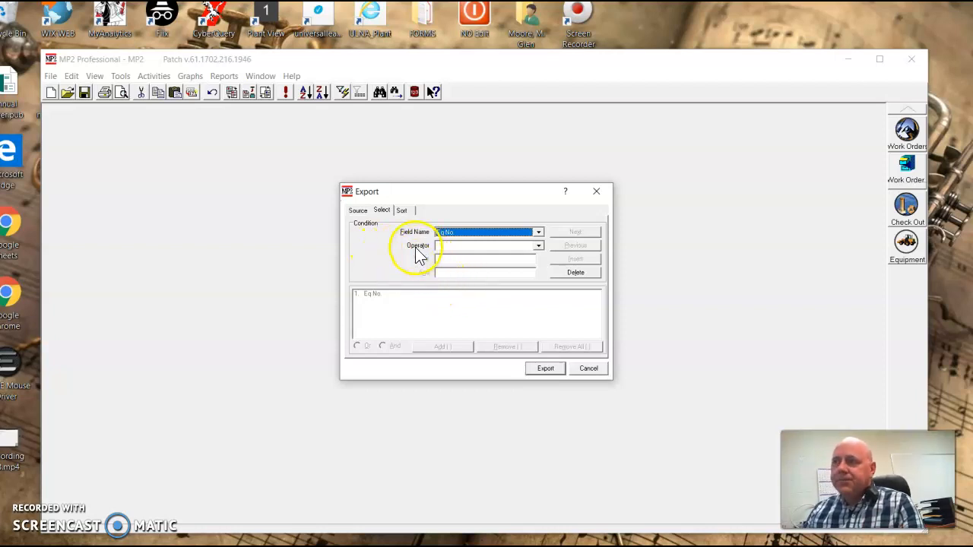
left_click(539, 245)
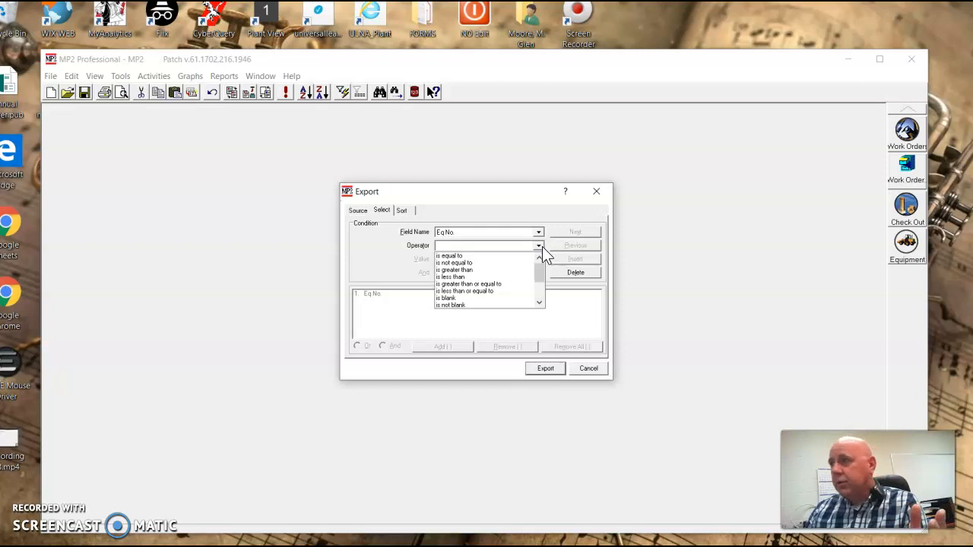
left_click_drag(542, 266, 542, 297)
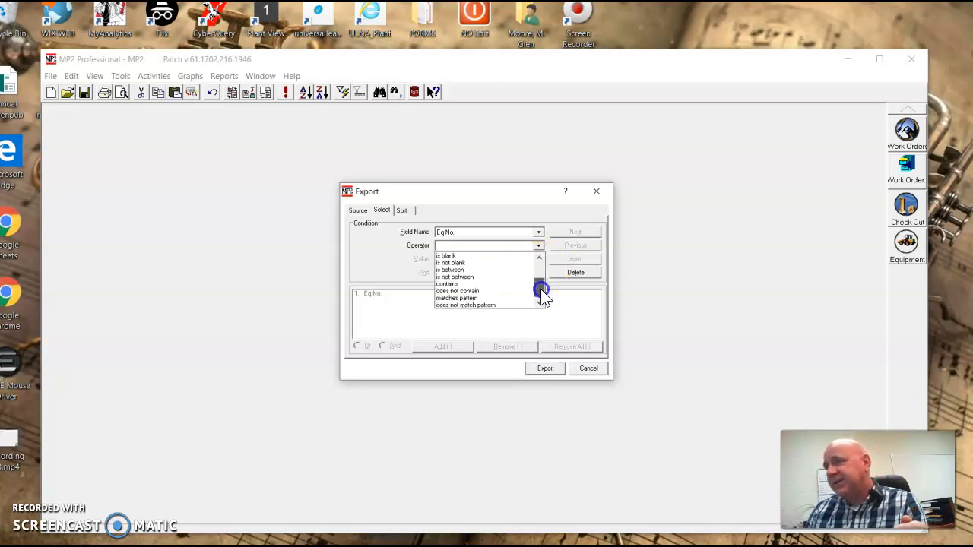
left_click(489, 291)
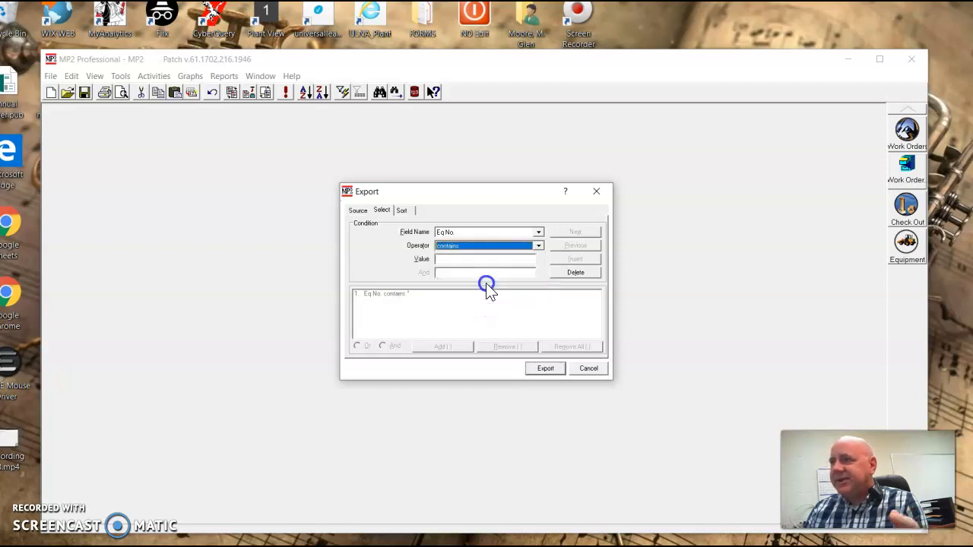
left_click(455, 260)
type("53")
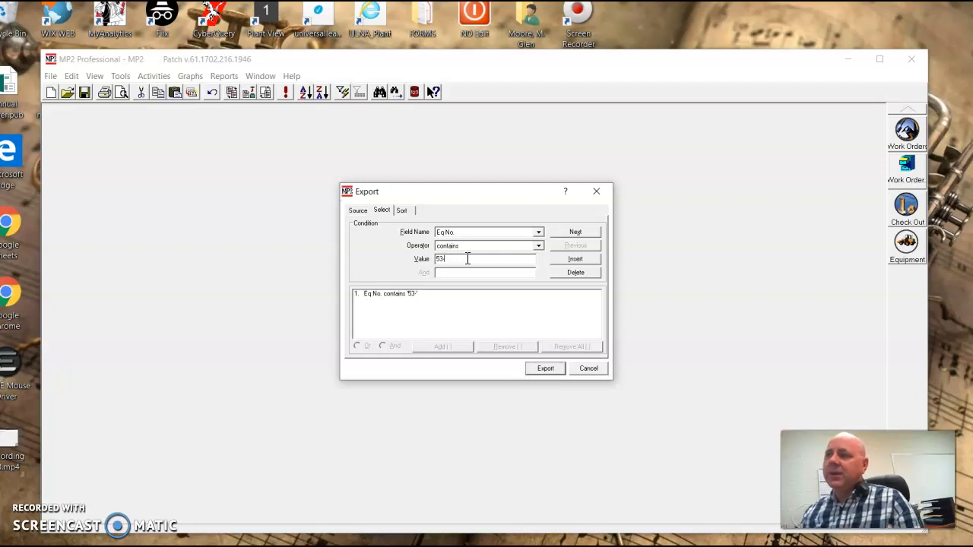
Export the filtered equipment data to the desktop as 53_Equipment.csv
left_click(544, 371)
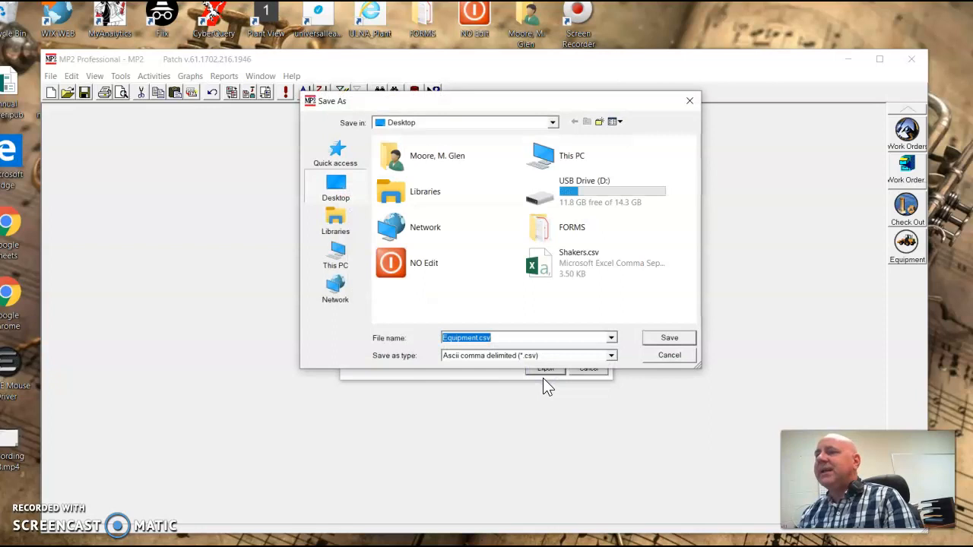
left_click(448, 337)
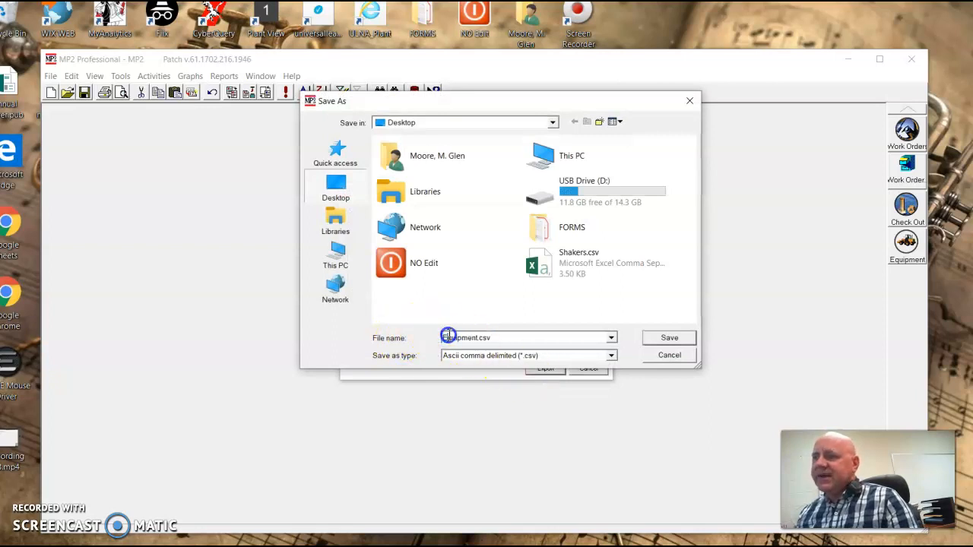
left_click(444, 336)
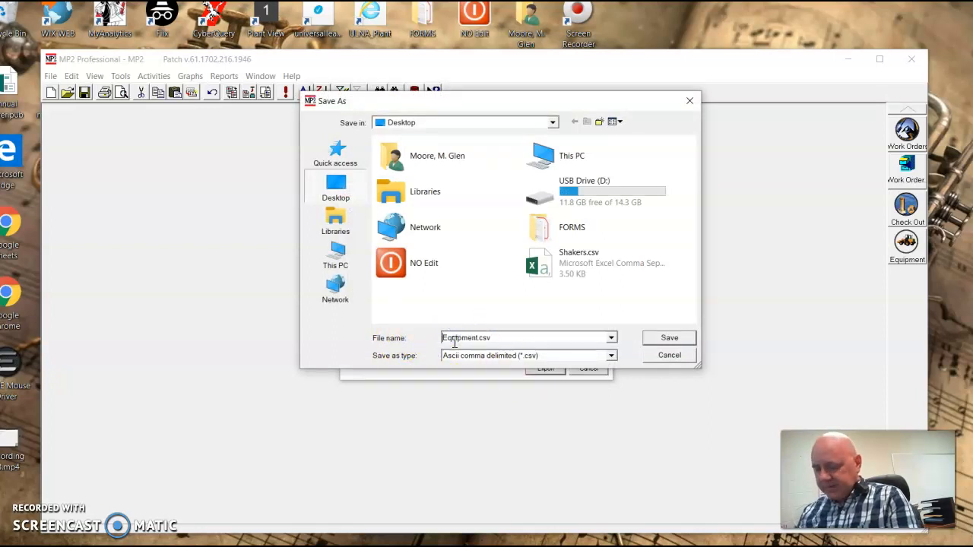
type("53")
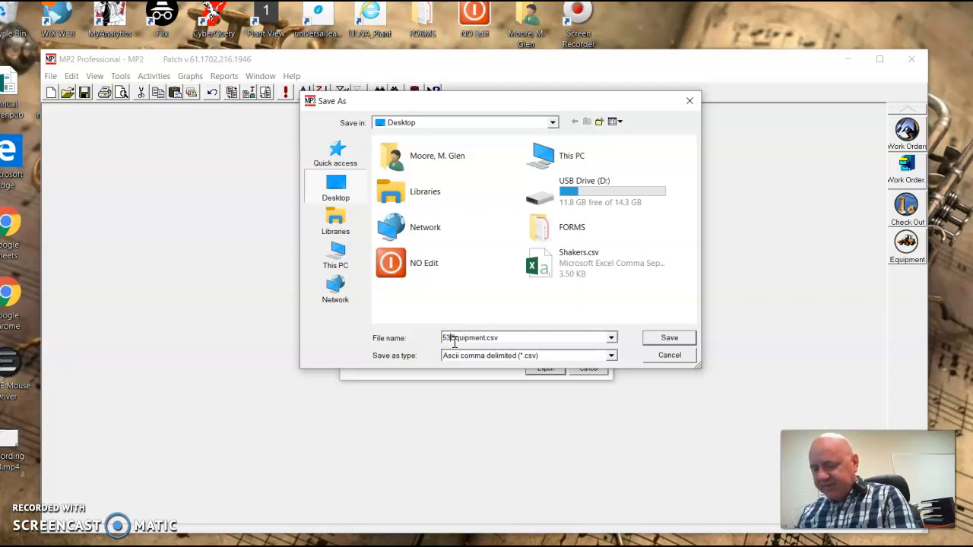
type("_")
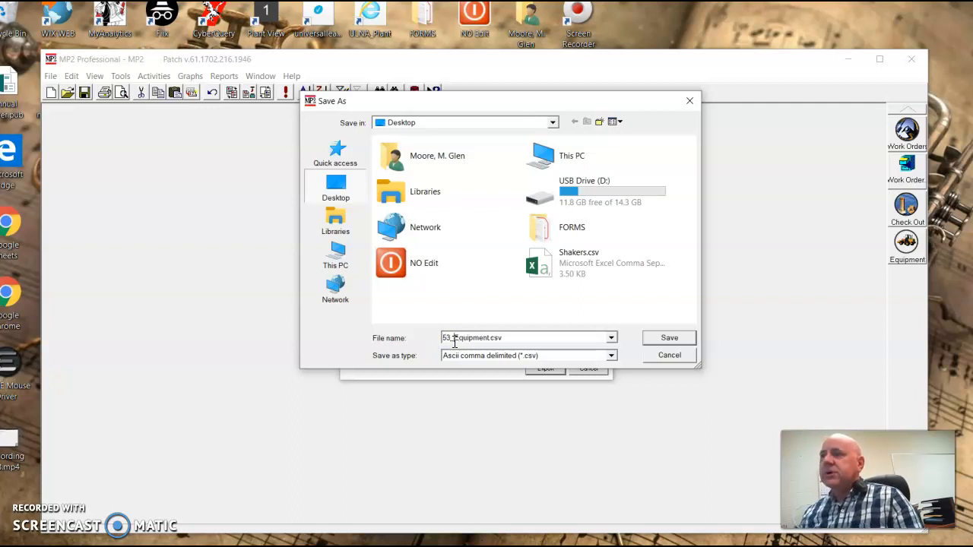
left_click(669, 342)
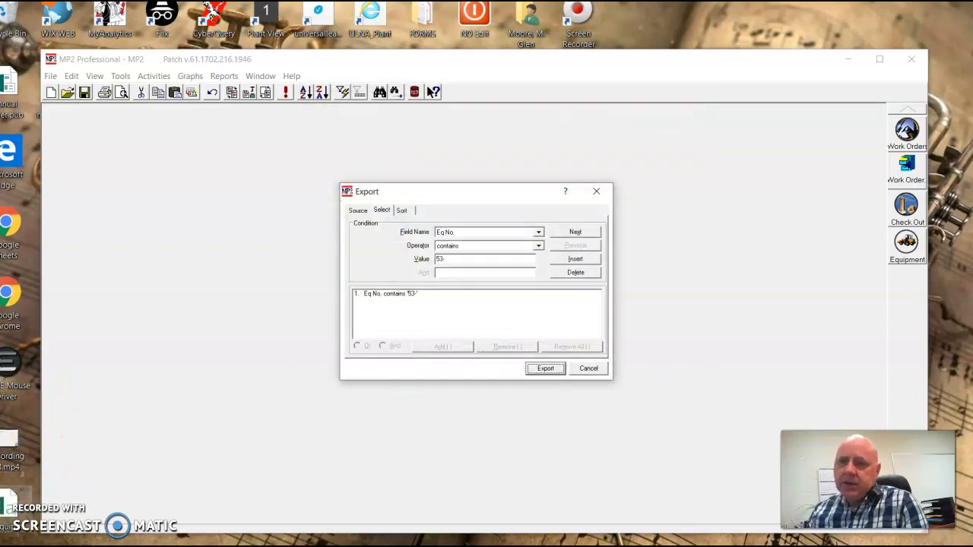
Open the exported 53_Equipment.csv in Excel and fit the EqType and Description columns to their contents
left_click(11, 514)
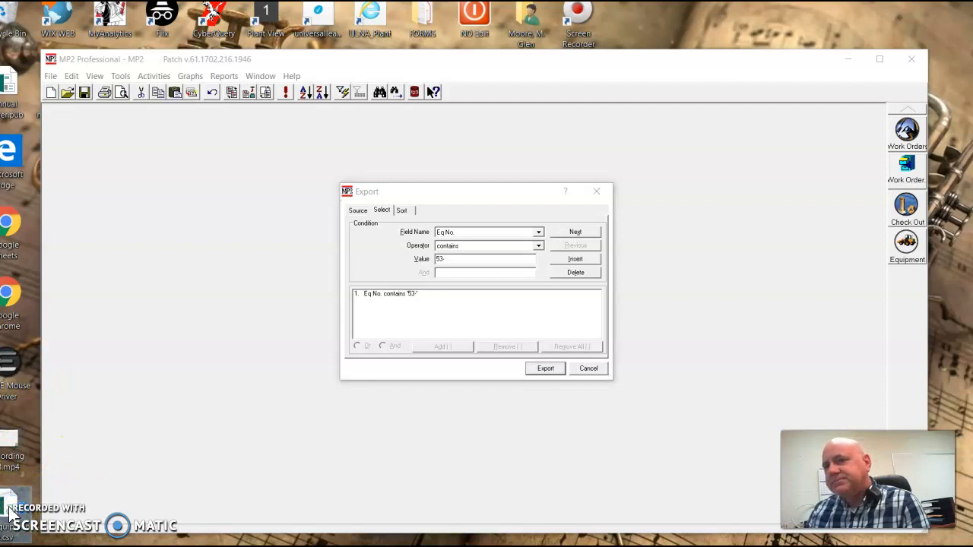
double_click(10, 514)
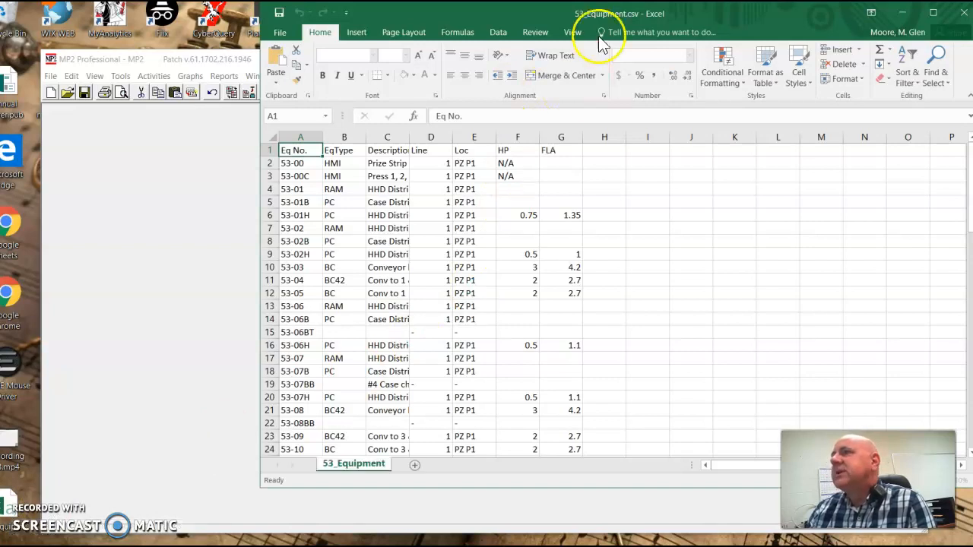
left_click_drag(510, 22, 364, 34)
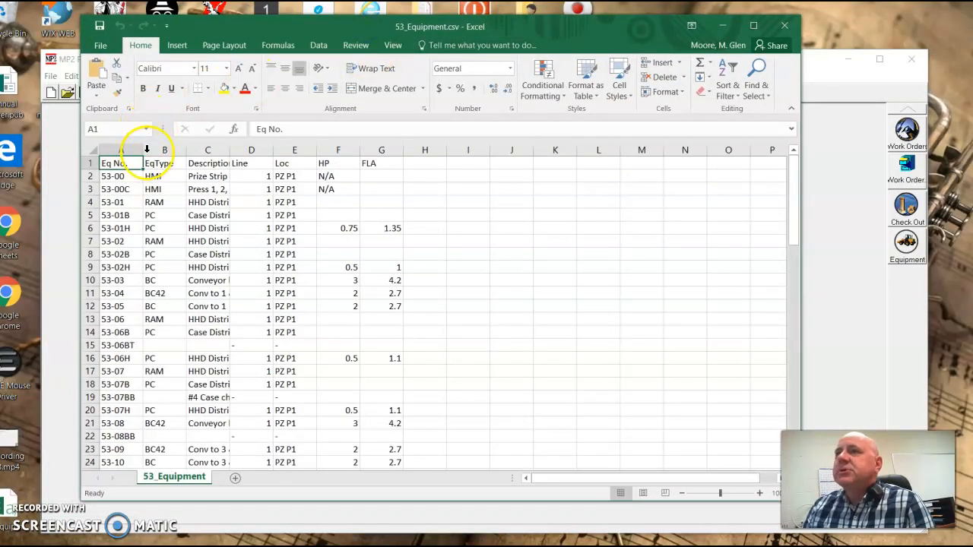
double_click(186, 149)
double_click(219, 152)
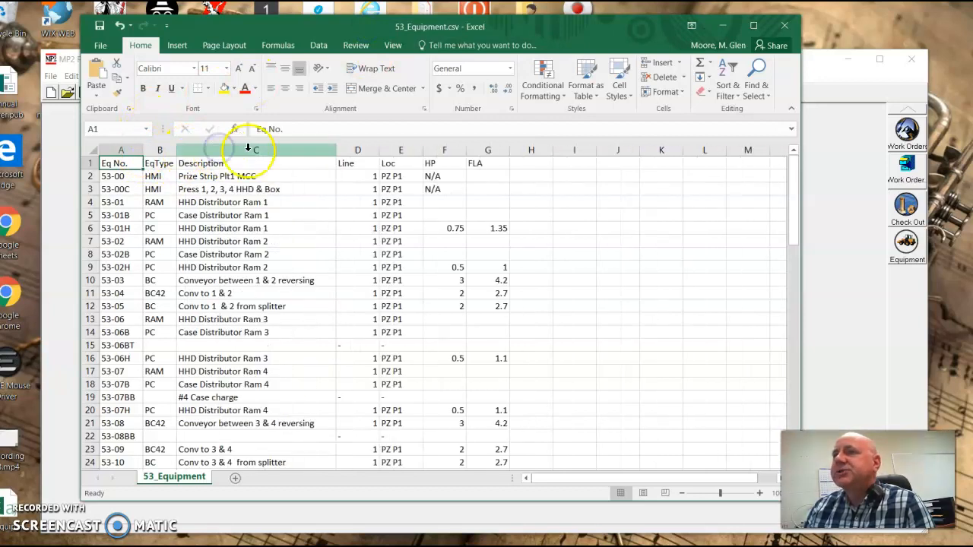
Fit the Line and Loc columns to their contents
double_click(377, 143)
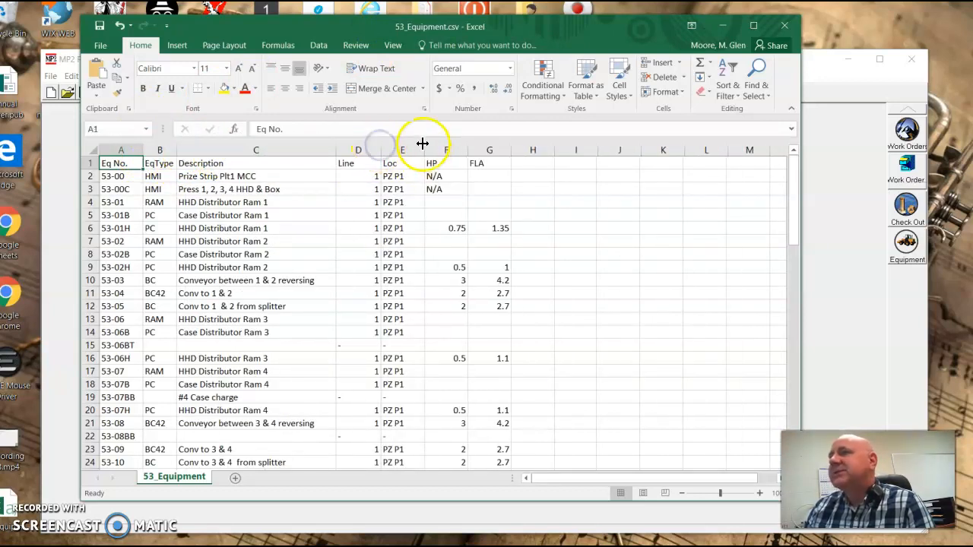
double_click(424, 144)
Examine the HP and FLA columns and review the exported equipment rows down to the end of the list
left_click(443, 150)
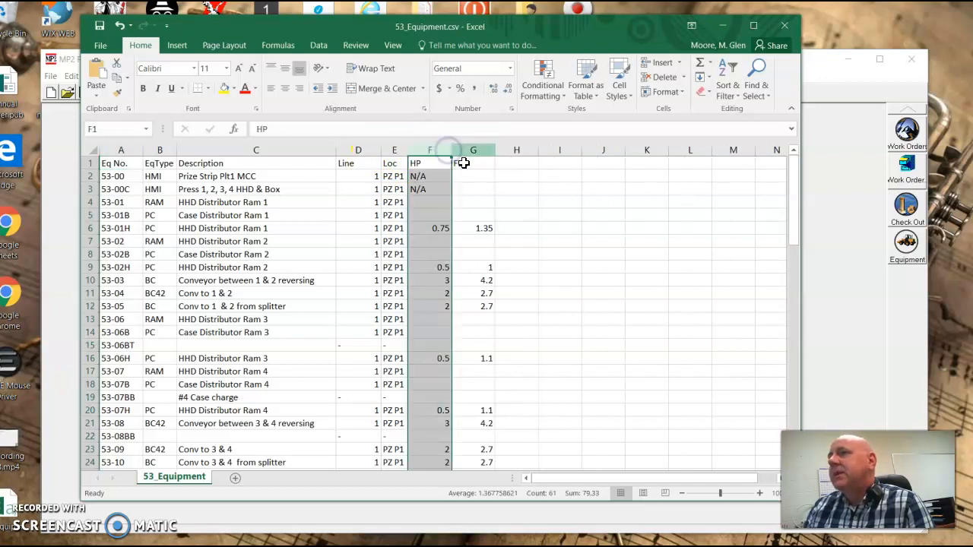
left_click(486, 149)
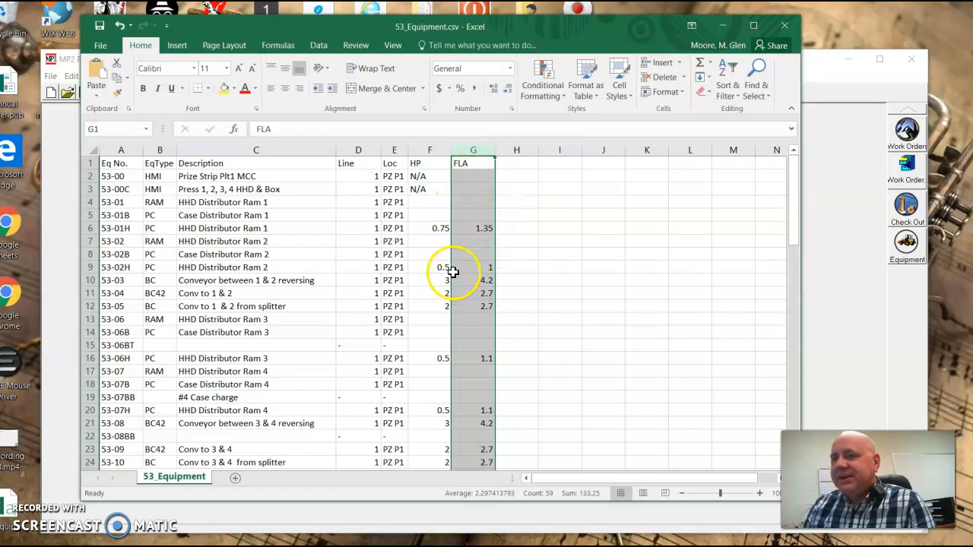
scroll(251, 262, "down", 20)
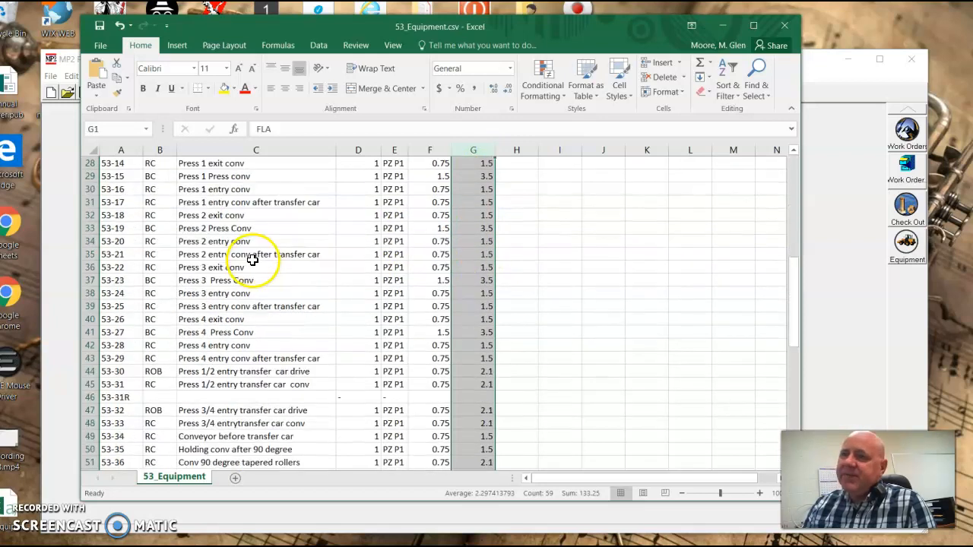
scroll(254, 257, "up", 6)
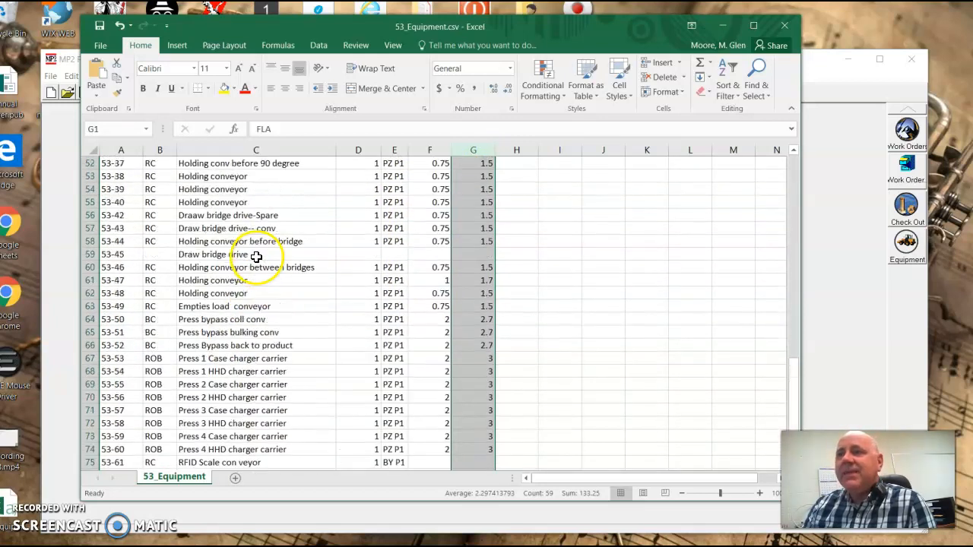
scroll(255, 257, "down", 5)
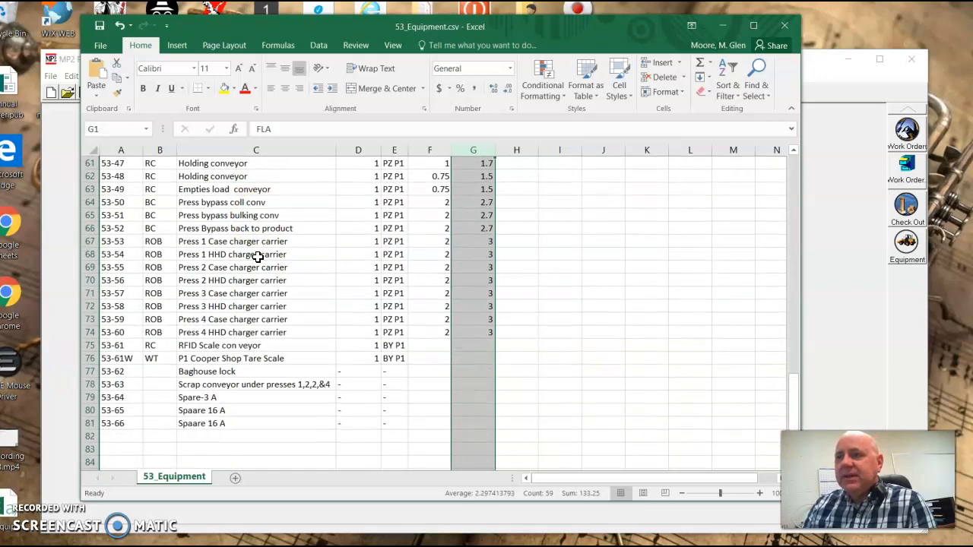
scroll(258, 257, "up", 1)
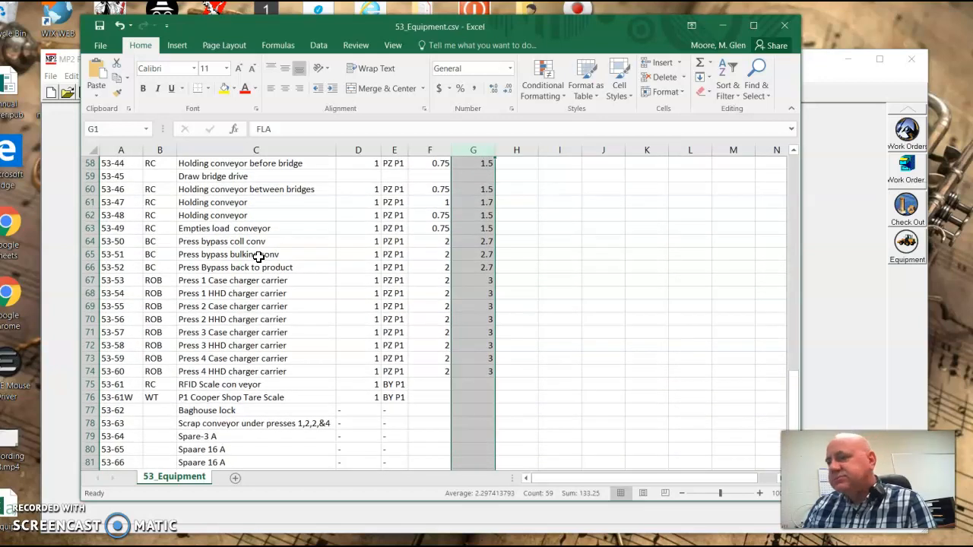